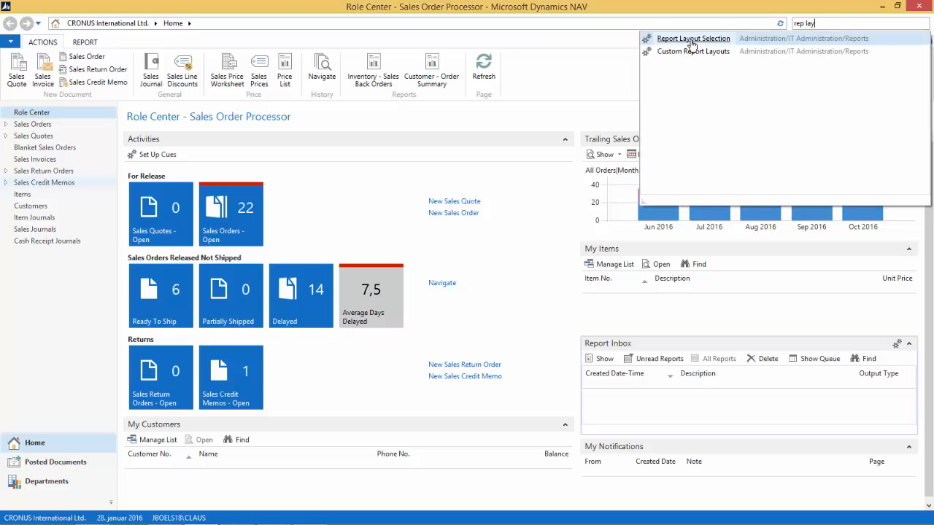
# Open the Report Layout Selection page and filter the list by report ID 1306
pyautogui.click(692, 45)
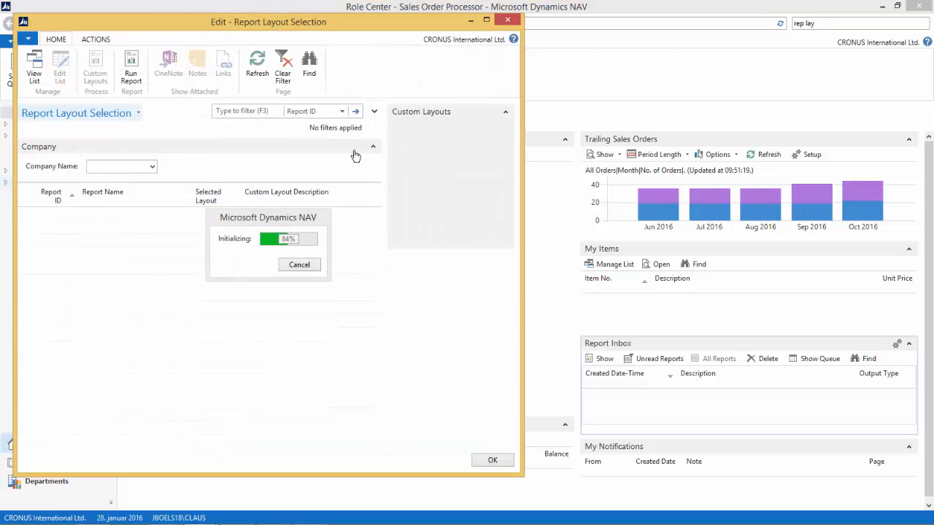
pyautogui.click(233, 111)
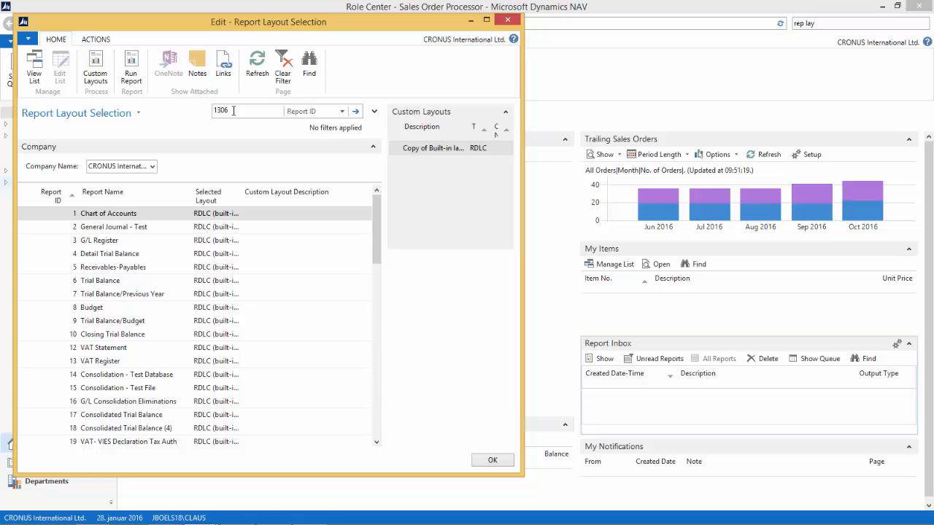
pyautogui.press('Return')
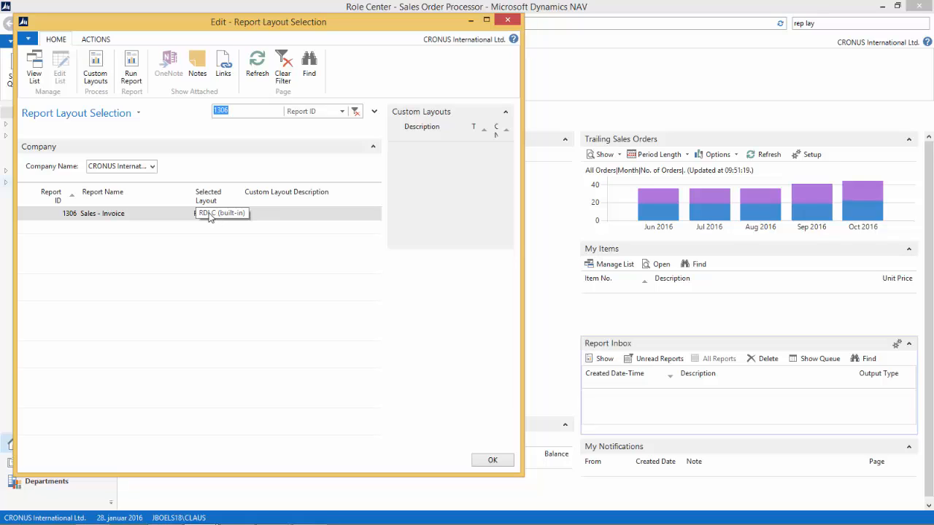
# Insert a custom copy of the built-in RDLC layout for report 1306 and describe it as "My Custom RDLC Layout"
pyautogui.click(102, 61)
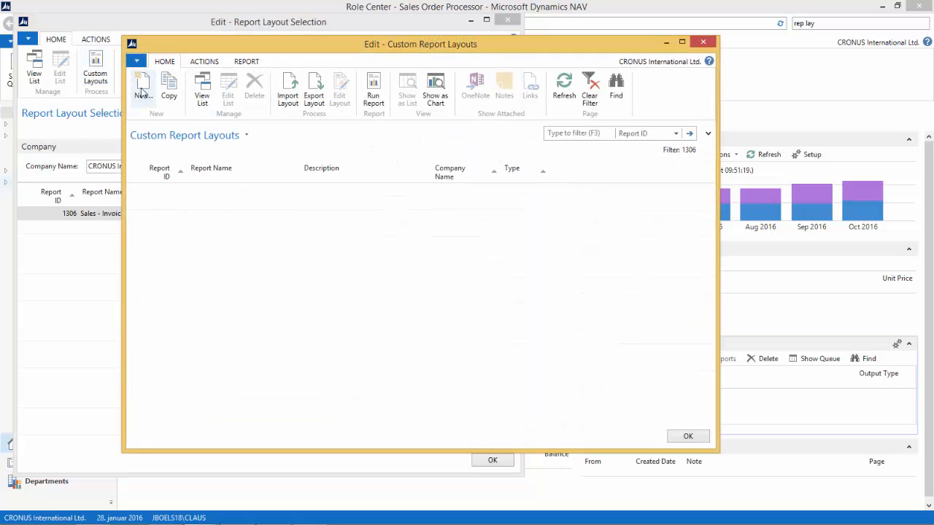
pyautogui.click(141, 91)
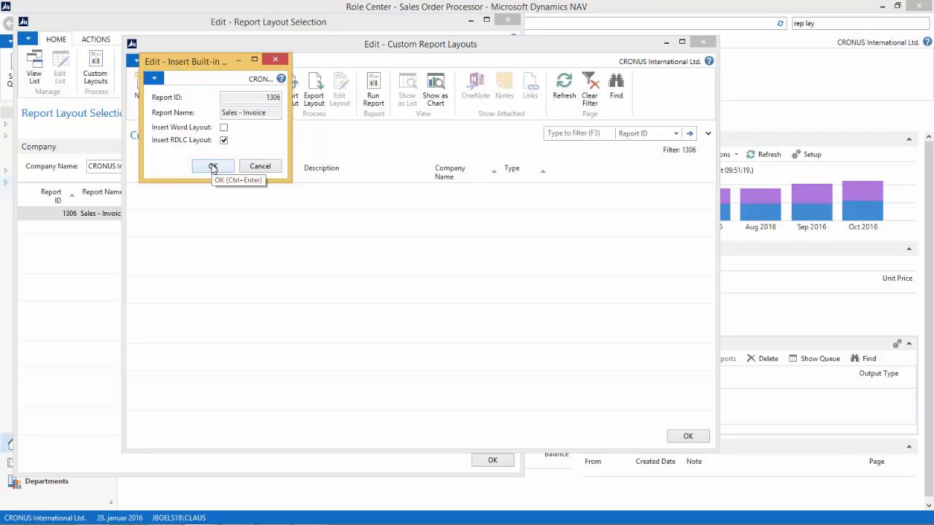
pyautogui.click(213, 166)
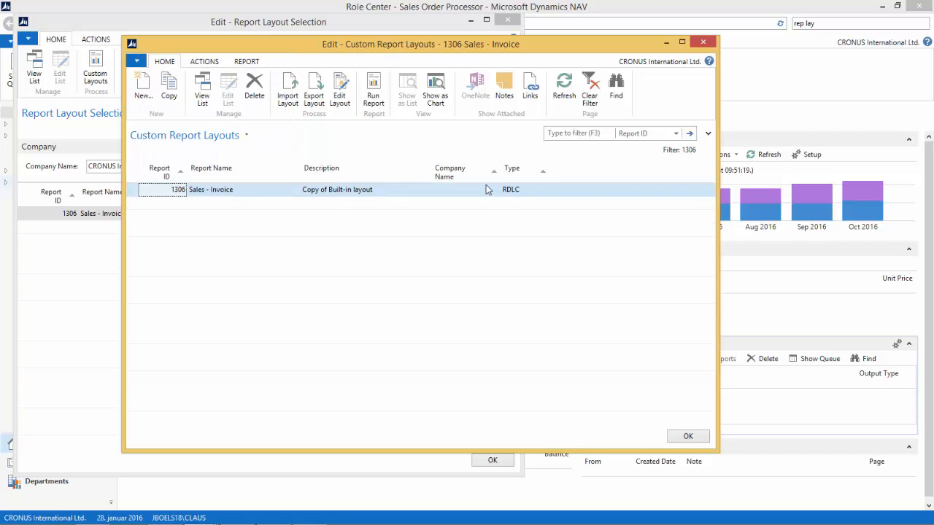
pyautogui.click(394, 189)
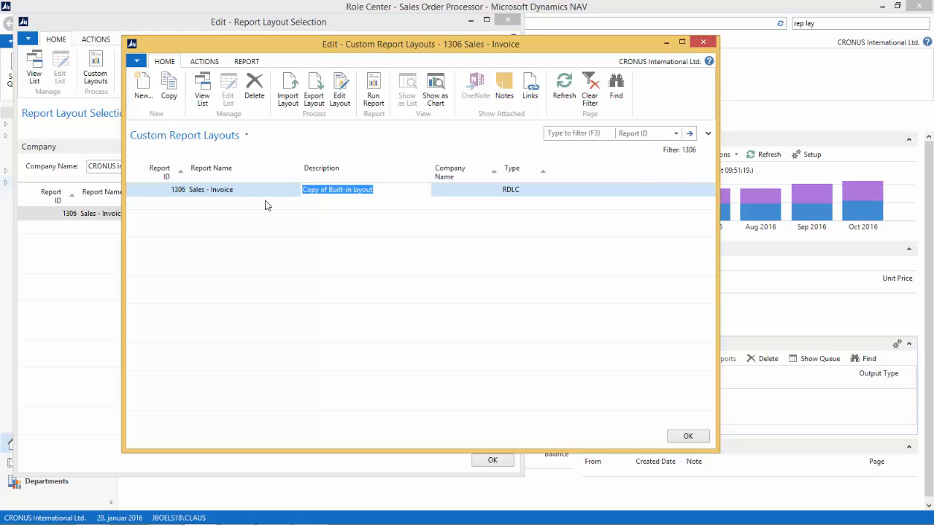
pyautogui.write('My Custom RDLC Layout')
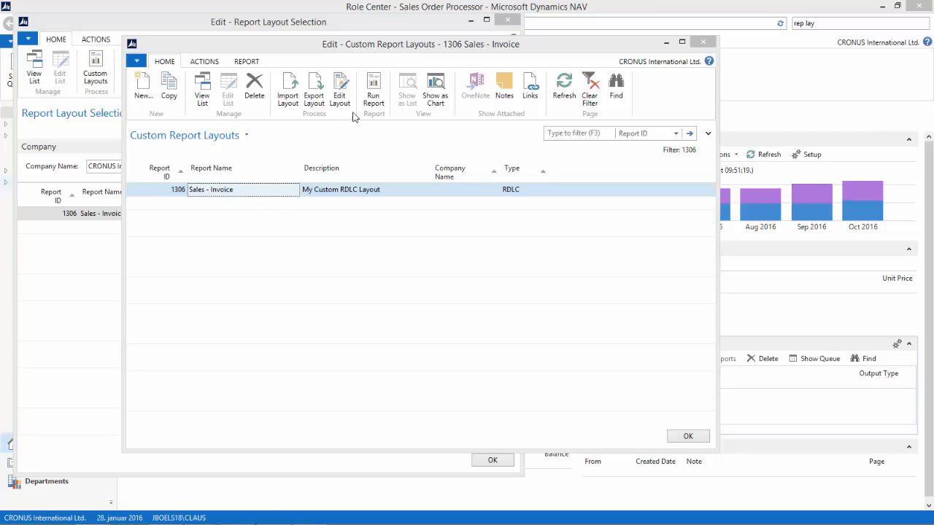
# Open the custom layout for editing in SQL Server Report Builder and make the CustomerAddress1 to CustomerAddress8 fields red and bold
pyautogui.click(346, 88)
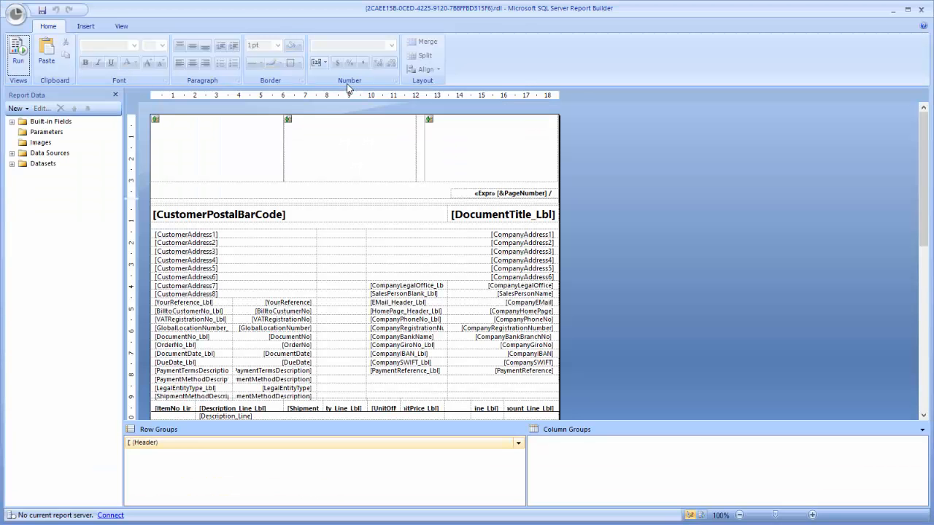
pyautogui.click(232, 236)
pyautogui.keyDown('shift'); pyautogui.click(227, 295); pyautogui.keyUp('shift')
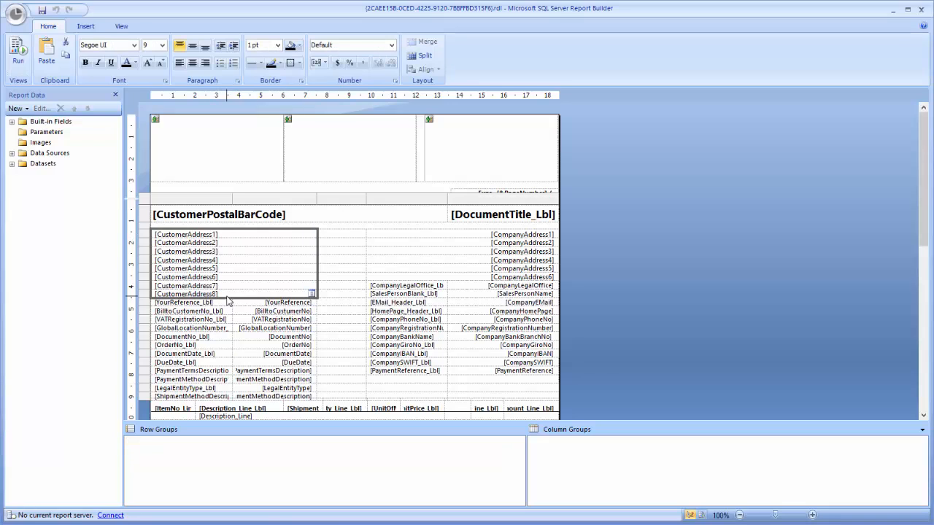
pyautogui.click(135, 62)
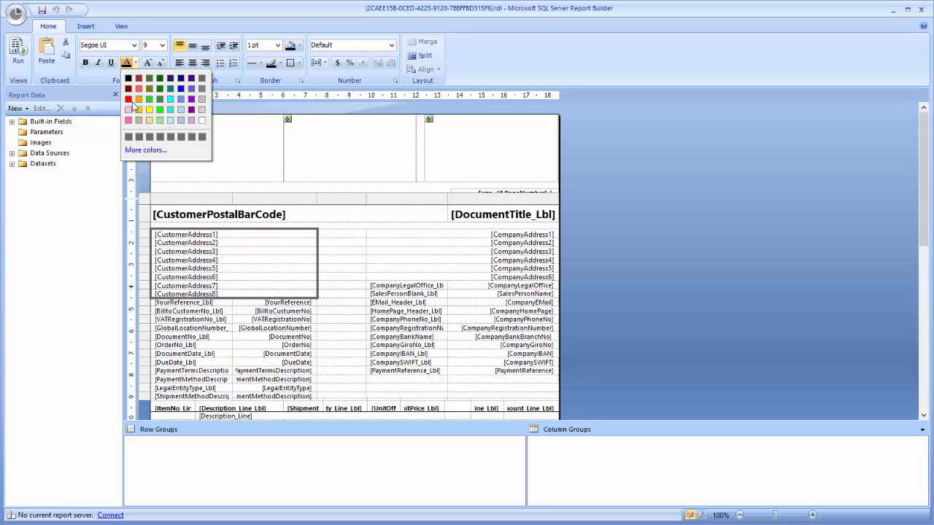
pyautogui.click(128, 100)
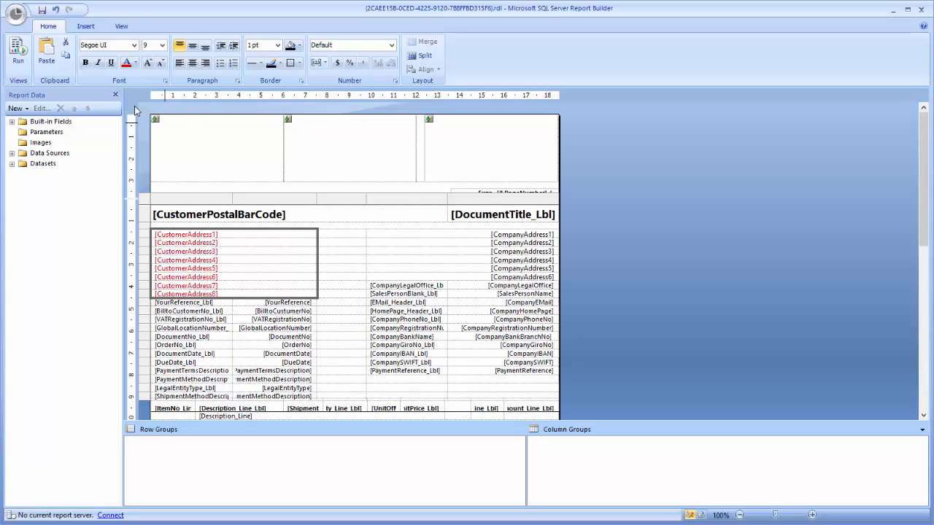
pyautogui.click(85, 64)
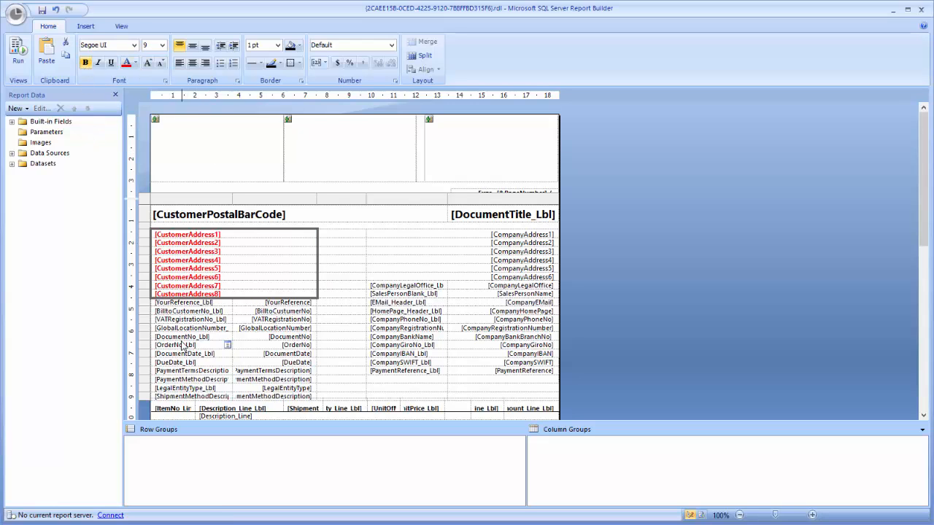
# Make the DocumentNo label and its value field bold
pyautogui.click(184, 337)
pyautogui.keyDown('ctrl'); pyautogui.click(302, 340); pyautogui.keyUp('ctrl')
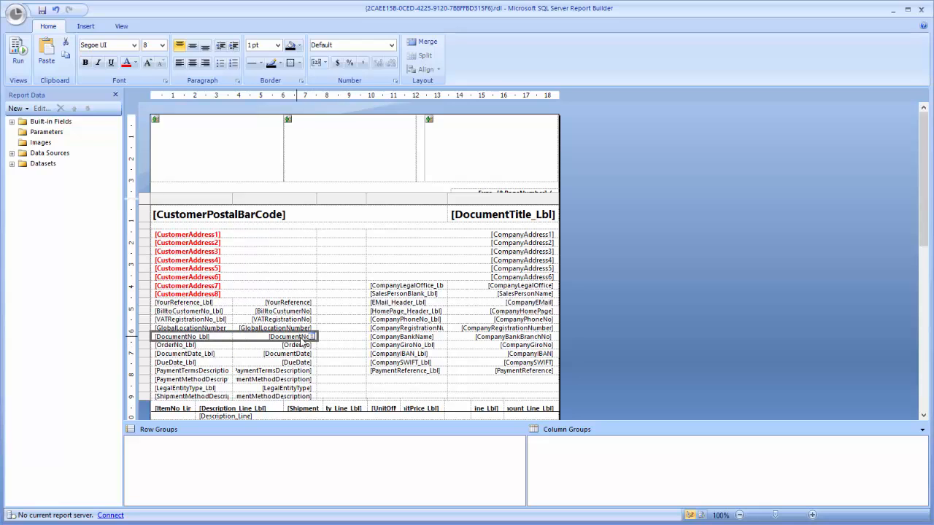
pyautogui.hotkey('ctrl', 'b')
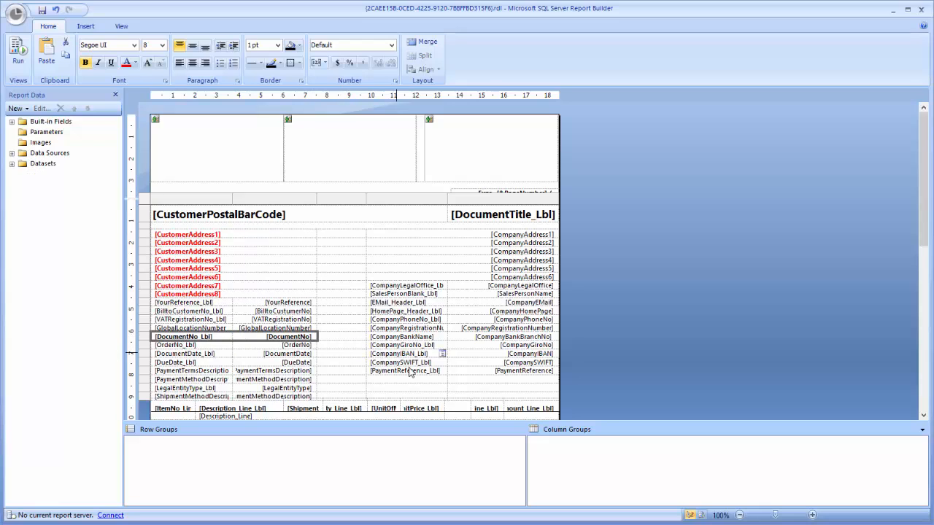
# Clear the CompanyGiroNo label and value cells and fill the emptied cells with orange
pyautogui.click(405, 345)
pyautogui.keyDown('ctrl'); pyautogui.click(526, 345); pyautogui.keyUp('ctrl')
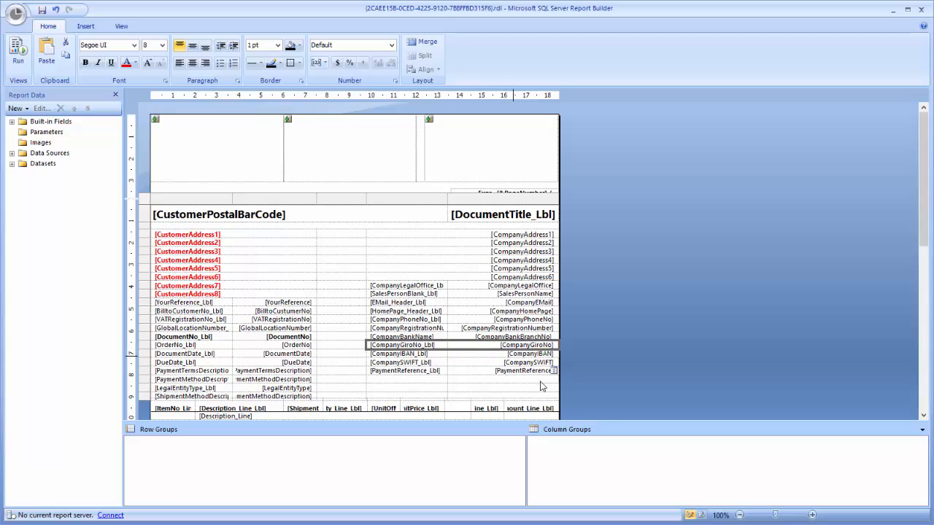
pyautogui.press('Delete')
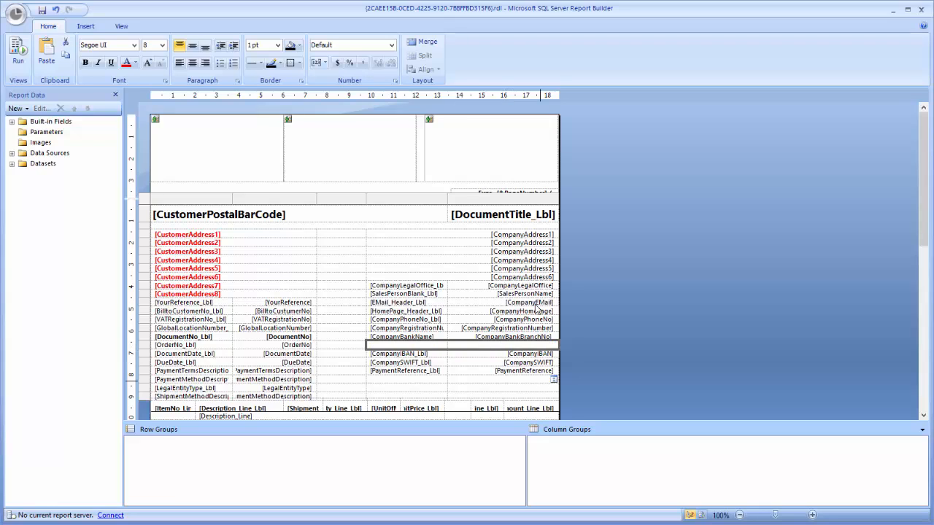
pyautogui.click(299, 46)
pyautogui.click(303, 96)
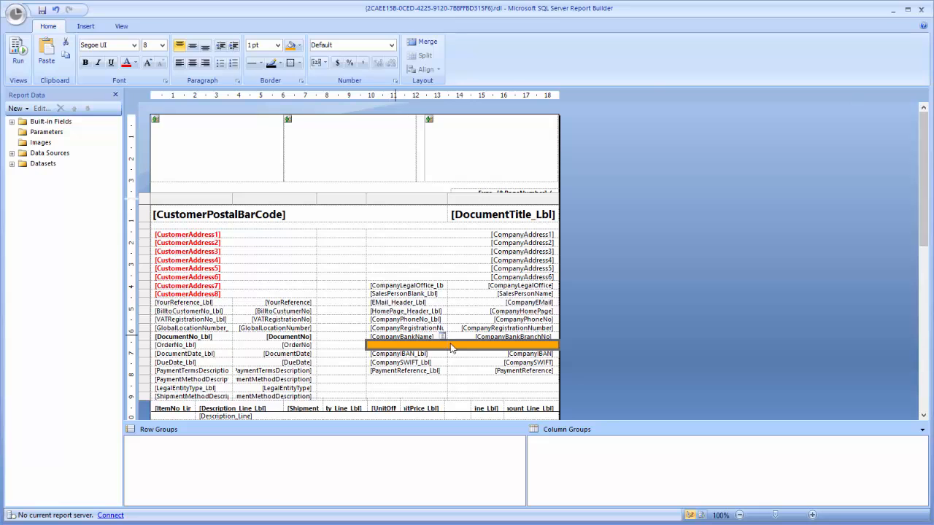
# Give the invoice lines' header row a grey background and white text
pyautogui.moveTo(925, 159); pyautogui.dragTo(925, 194)
pyautogui.click(172, 327)
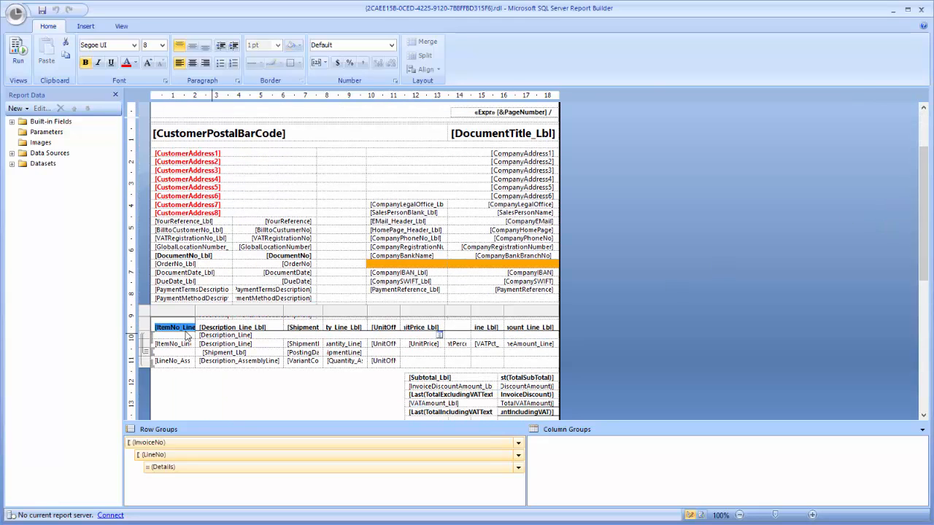
pyautogui.click(146, 328)
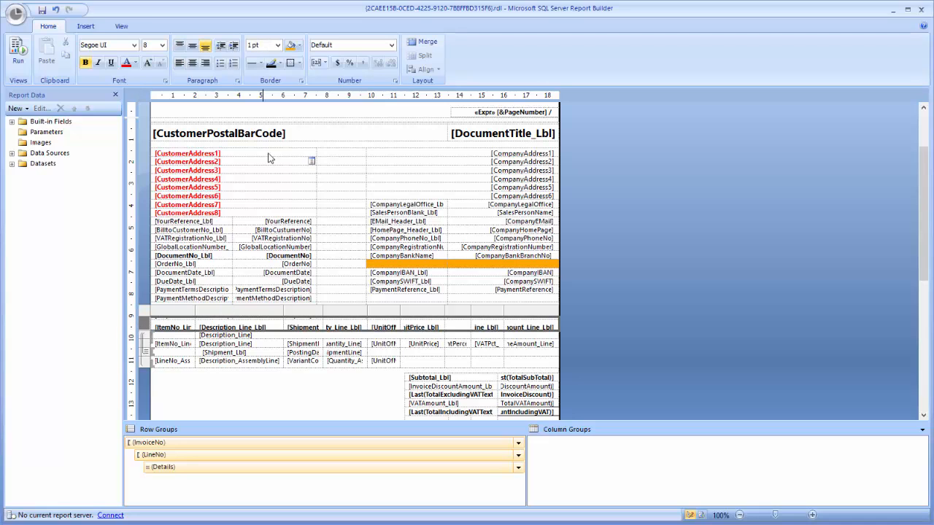
pyautogui.click(299, 46)
pyautogui.click(365, 91)
pyautogui.click(135, 63)
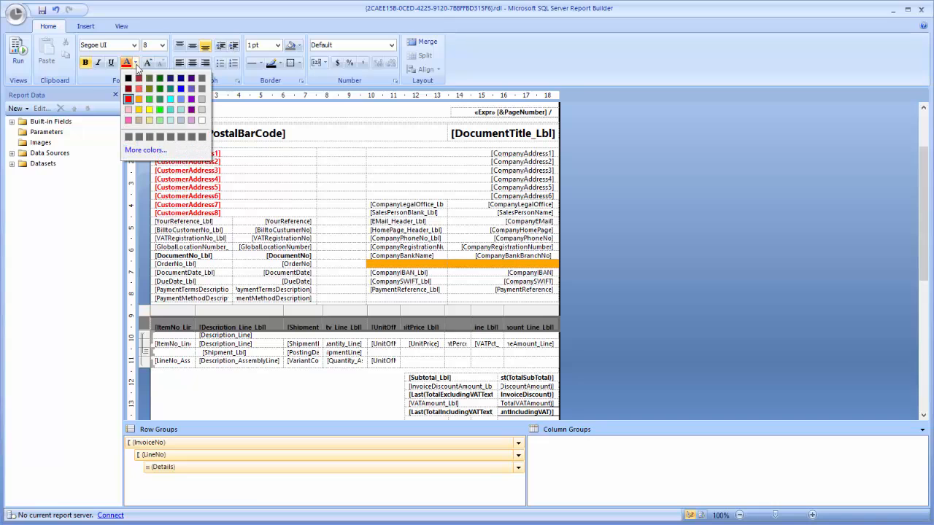
pyautogui.click(202, 120)
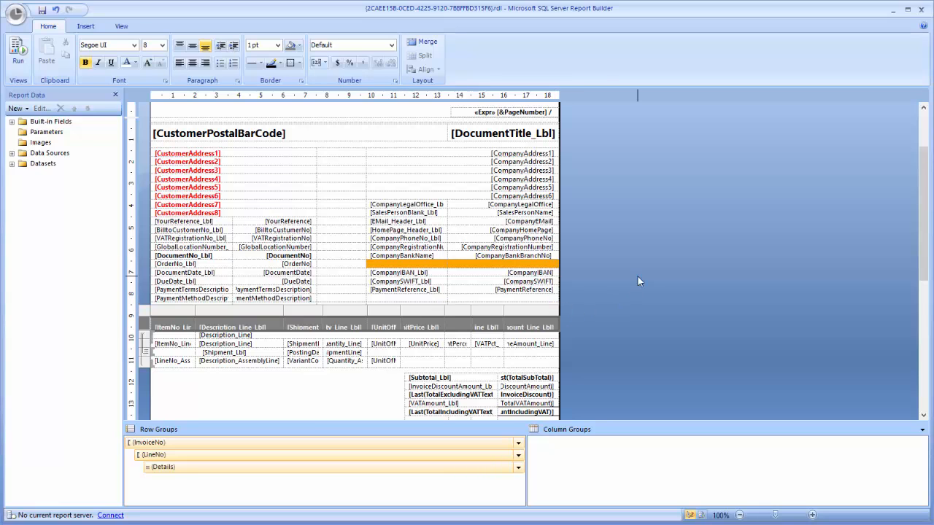
# Close Report Builder saving the layout changes, and import them into Dynamics NAV
pyautogui.click(922, 9)
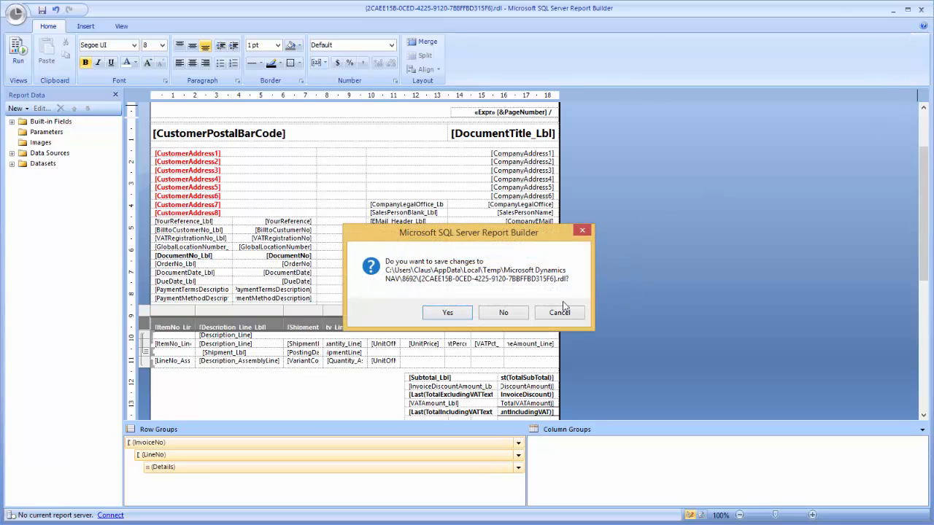
pyautogui.click(446, 313)
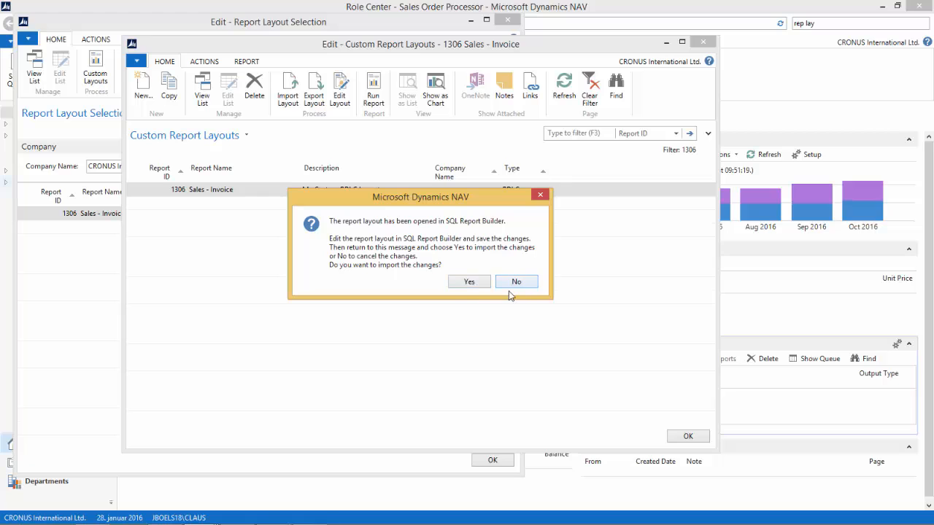
pyautogui.click(469, 283)
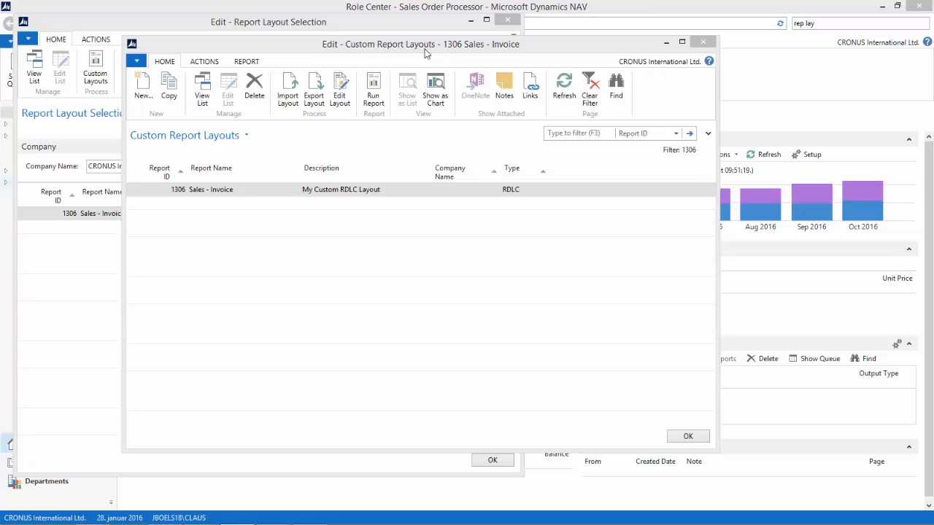
# Run the Sales - Invoice report as a preview with the custom layout, check it and close the preview
pyautogui.click(373, 84)
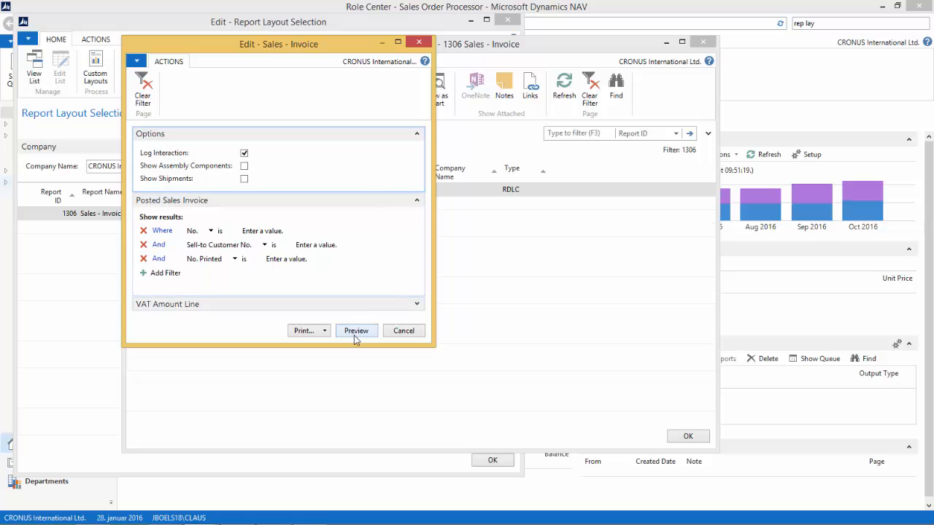
pyautogui.click(355, 334)
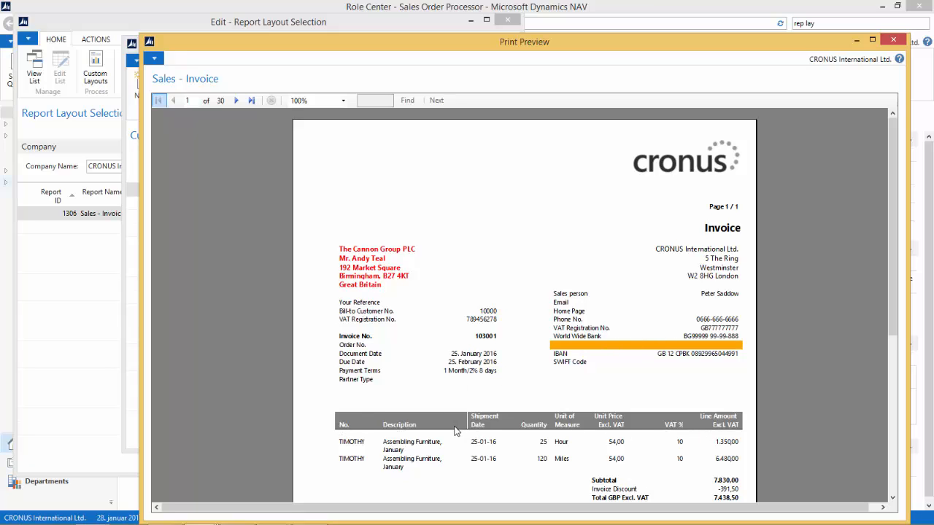
pyautogui.click(899, 43)
pyautogui.click(896, 43)
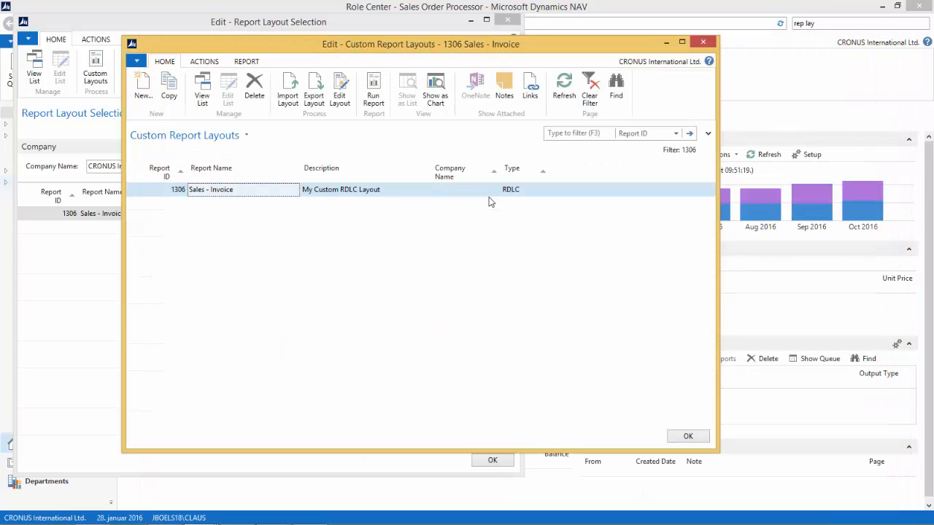
# Close the custom layouts and layout selection windows, and open the Posted Sales Invoices list
pyautogui.click(700, 439)
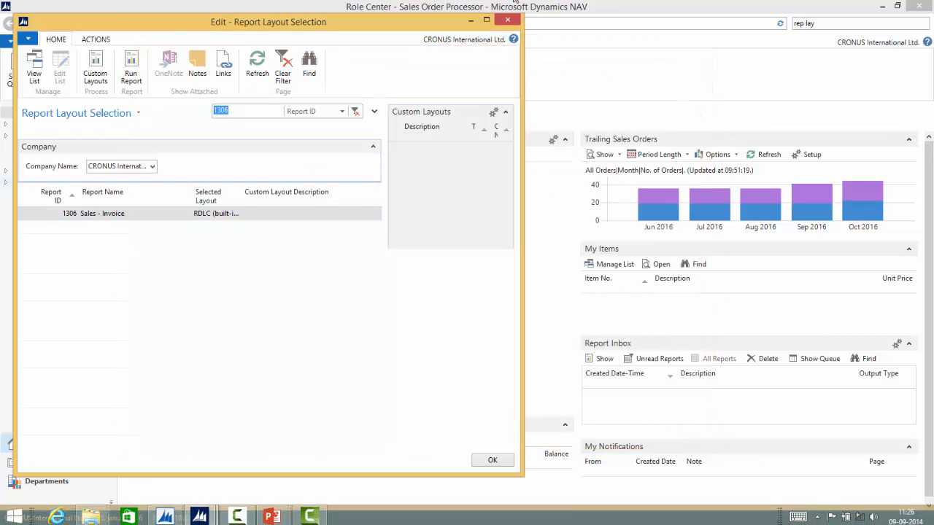
pyautogui.click(508, 20)
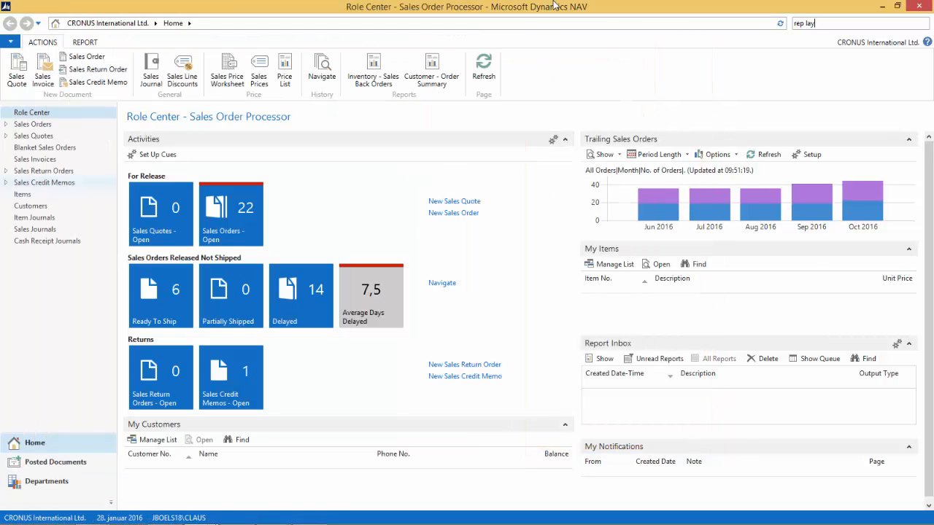
pyautogui.click(49, 468)
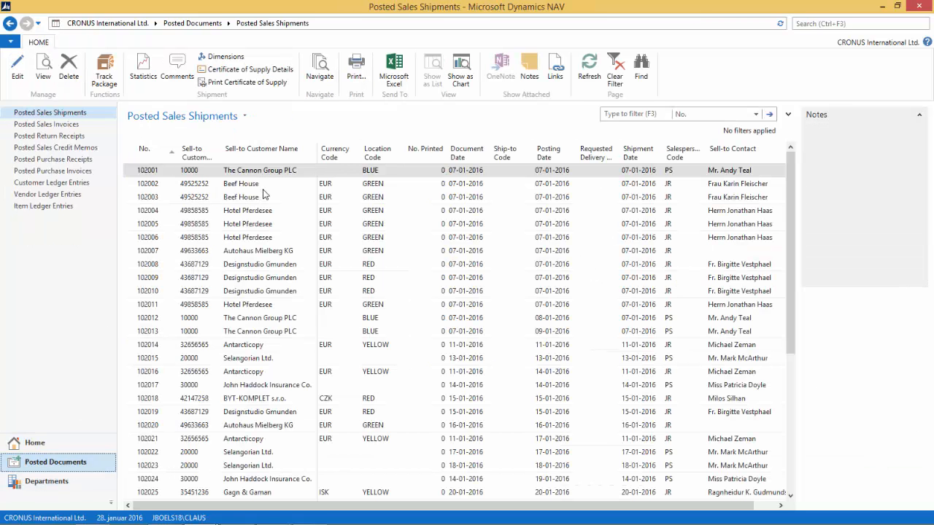
pyautogui.click(264, 186)
pyautogui.click(33, 125)
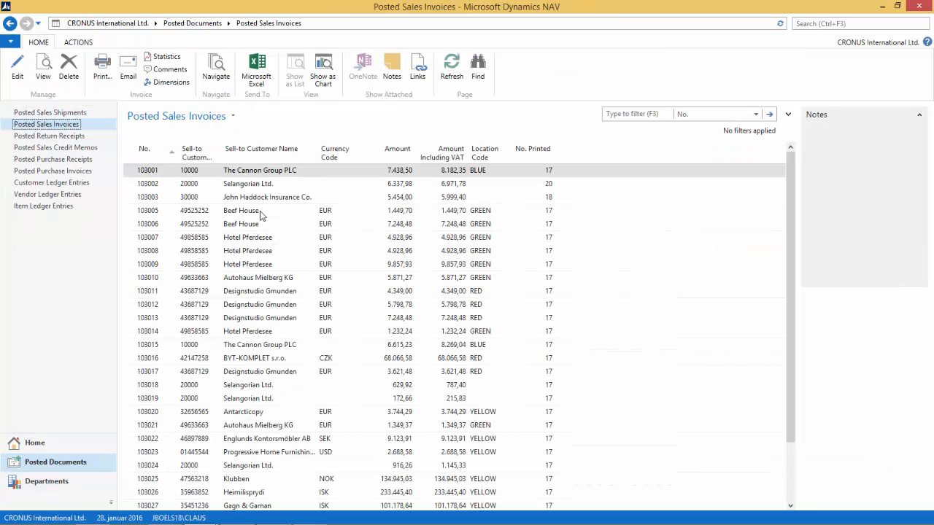
# Preview the printout of the posted sales invoice for John Haddock Insurance Co
pyautogui.click(265, 198)
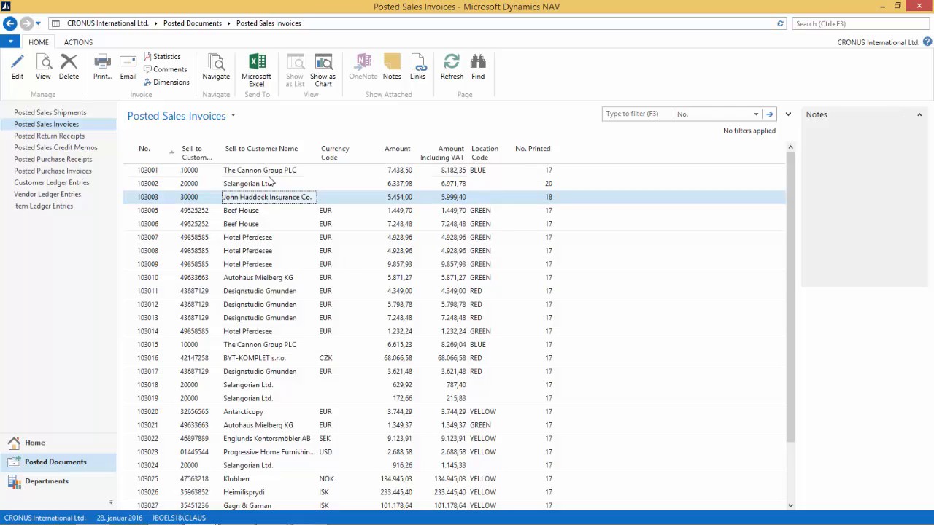
pyautogui.click(102, 67)
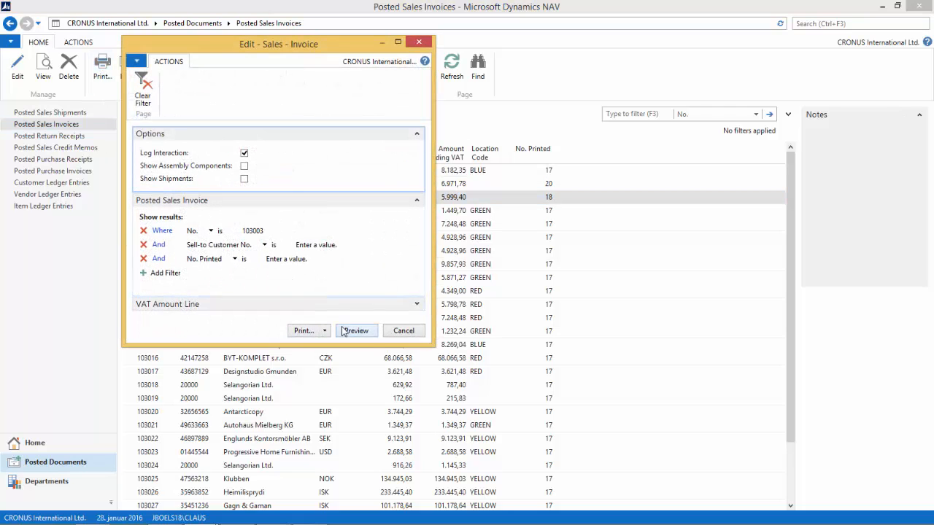
pyautogui.click(355, 330)
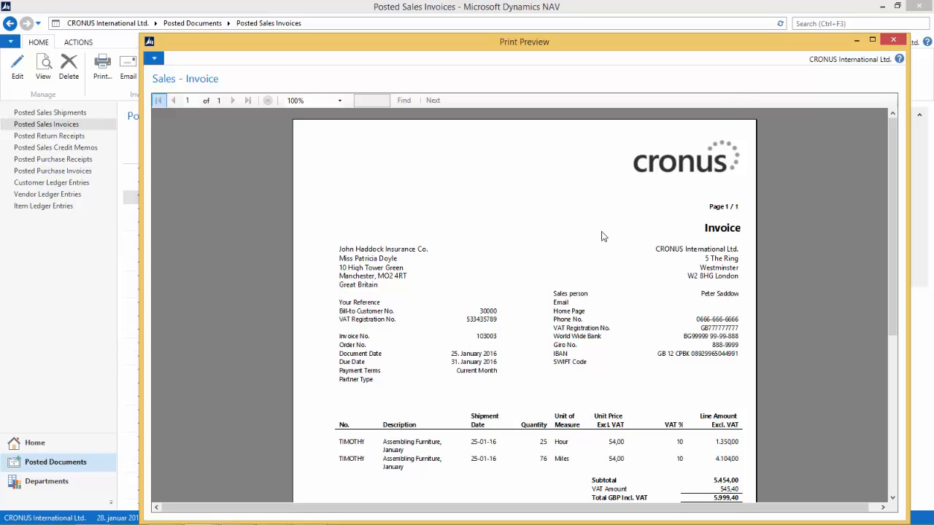
# Close the invoice print preview and bring up the Report Layout Selection window filtered to report 1306
pyautogui.click(892, 40)
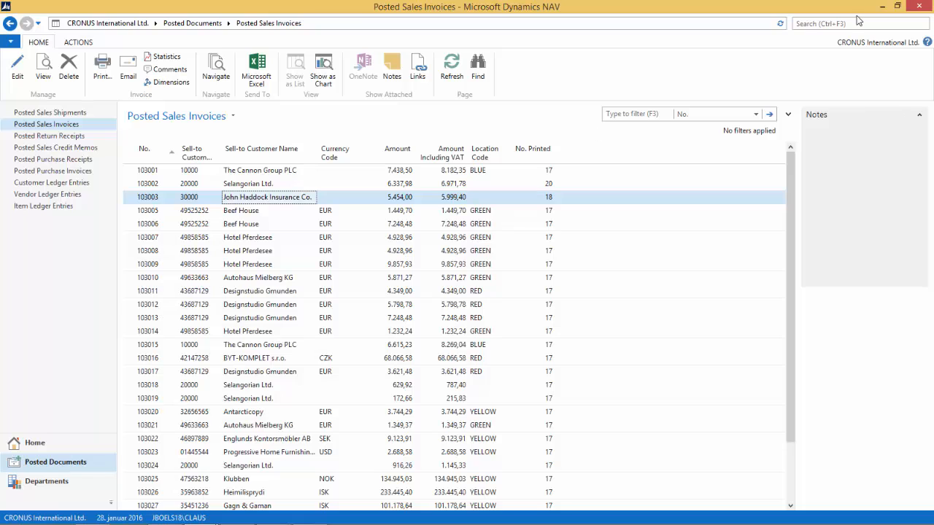
pyautogui.moveTo(91, 524)
pyautogui.click(210, 517)
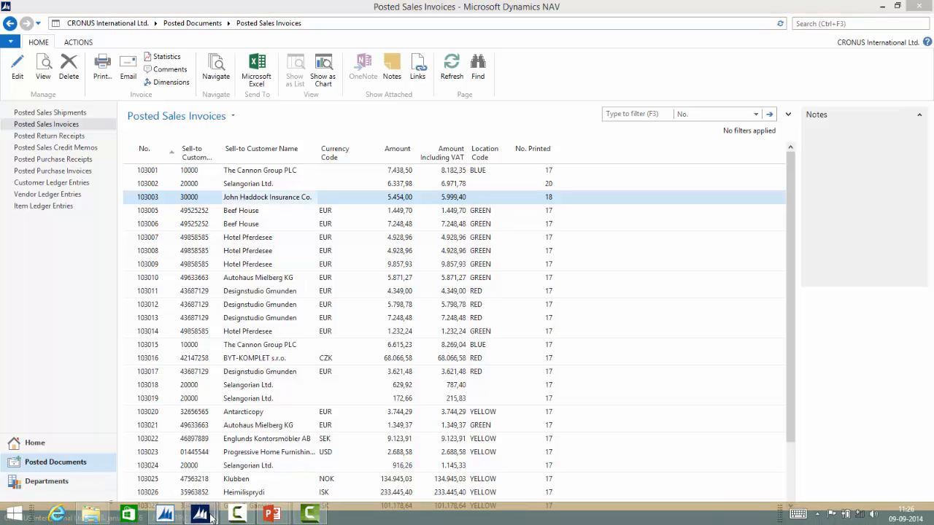
pyautogui.click(264, 461)
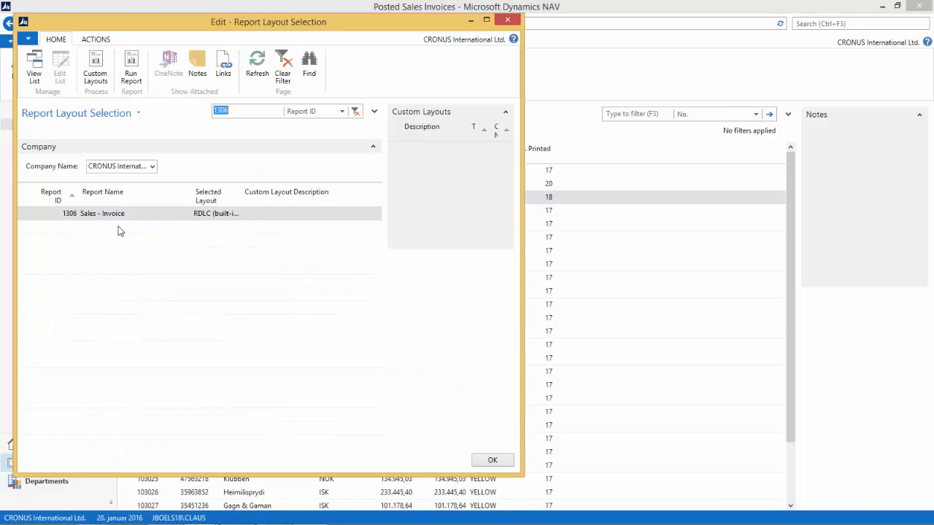
# Set the selected layout of the Sales - Invoice report 1306 to the custom layout My Custom RDLC Layout, and close the layout selection
pyautogui.click(219, 214)
pyautogui.click(234, 213)
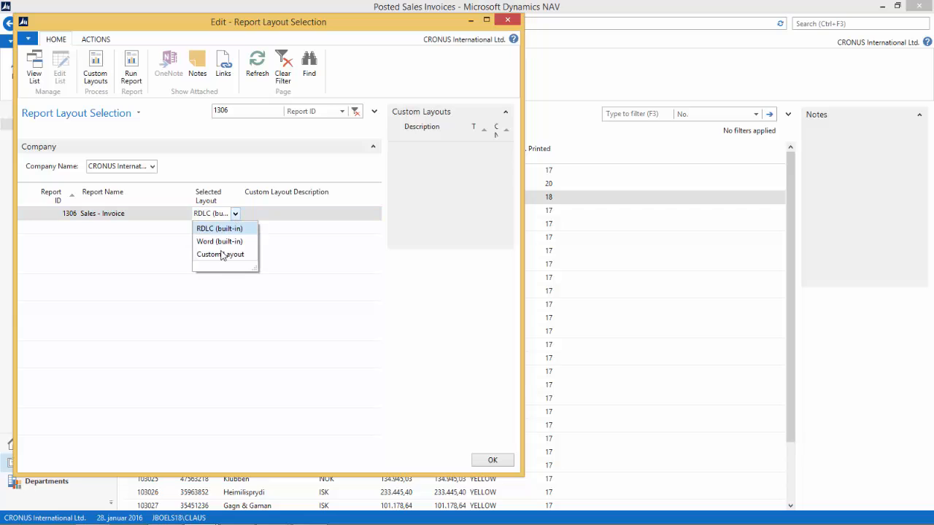
pyautogui.click(221, 254)
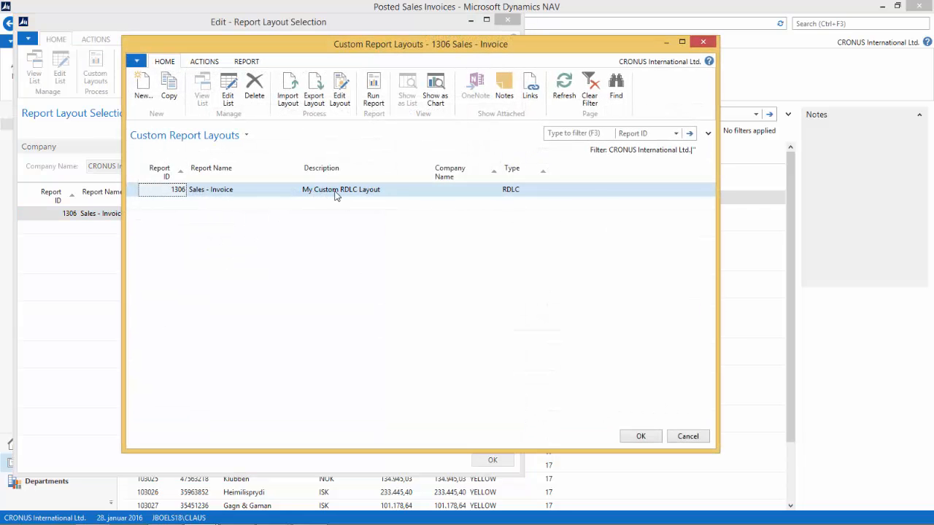
pyautogui.click(641, 436)
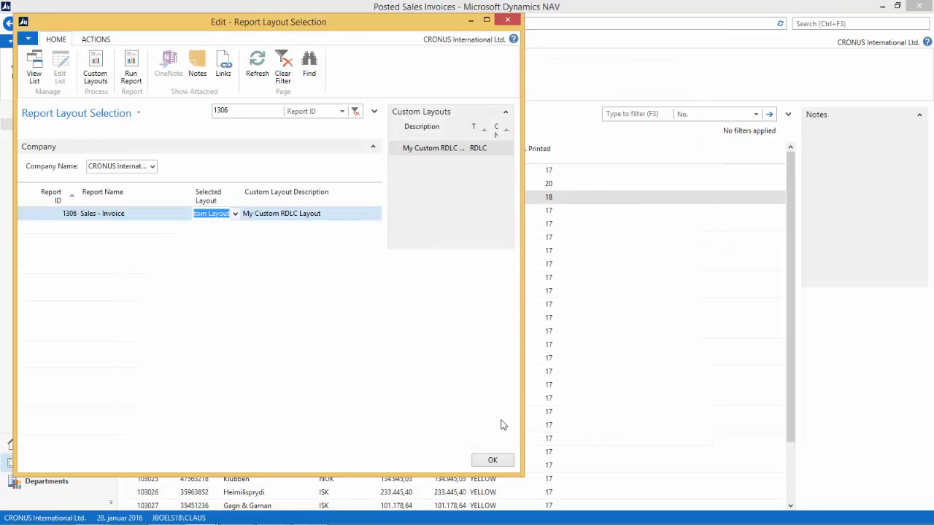
pyautogui.click(492, 461)
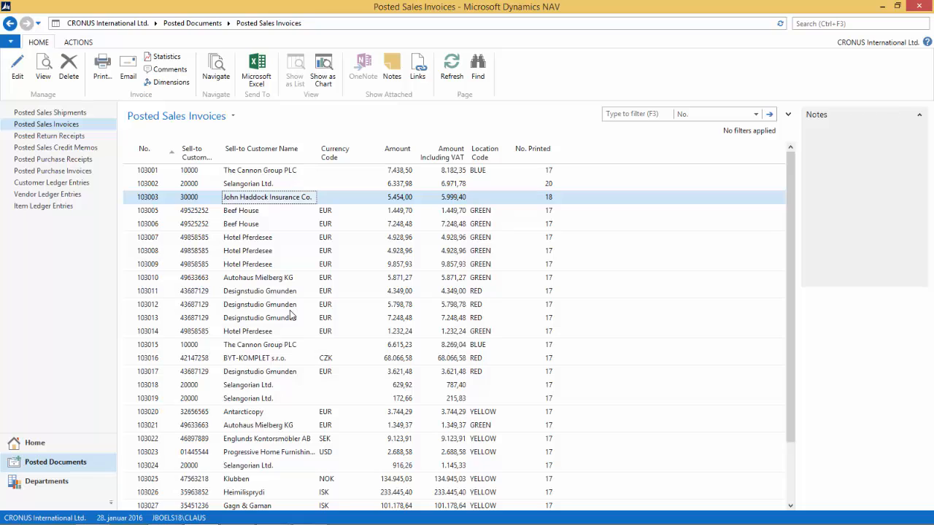
# Preview the printout of the John Haddock Insurance Co. posted sales invoice again with the custom layout selected
pyautogui.click(102, 67)
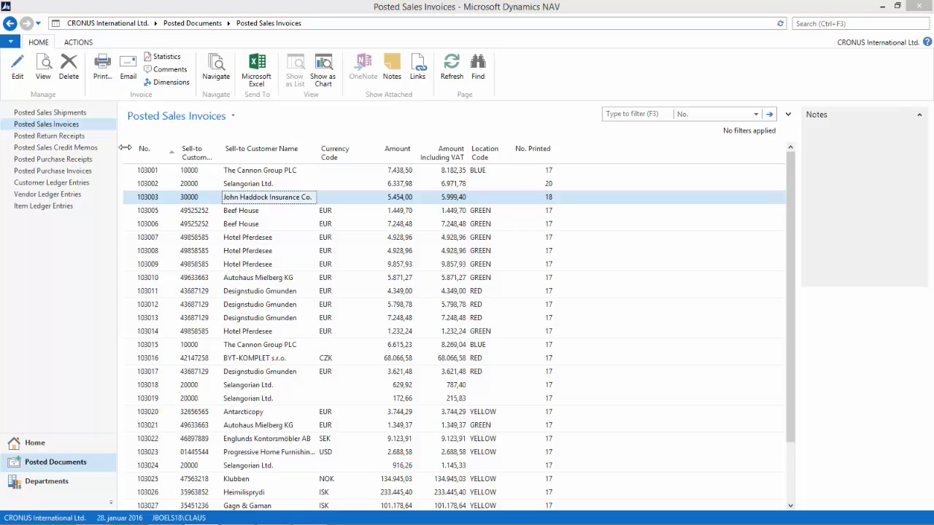
pyautogui.click(357, 331)
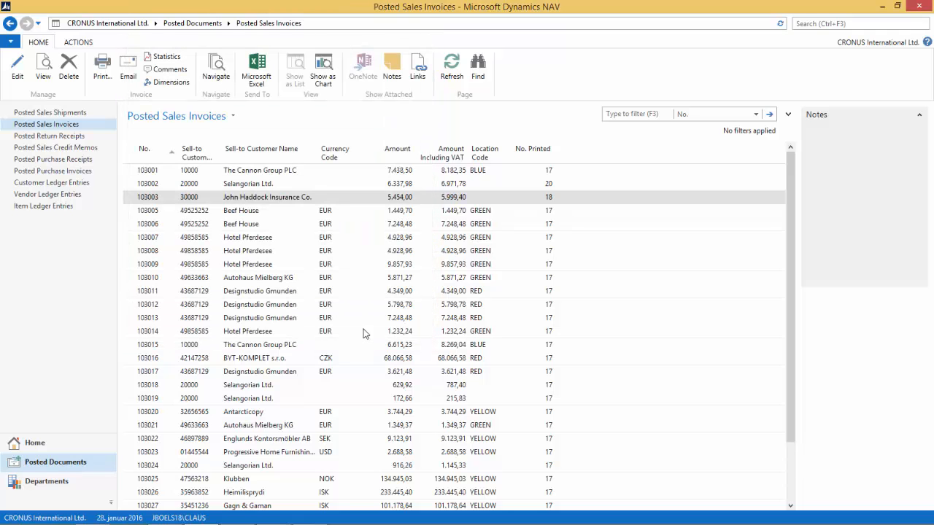